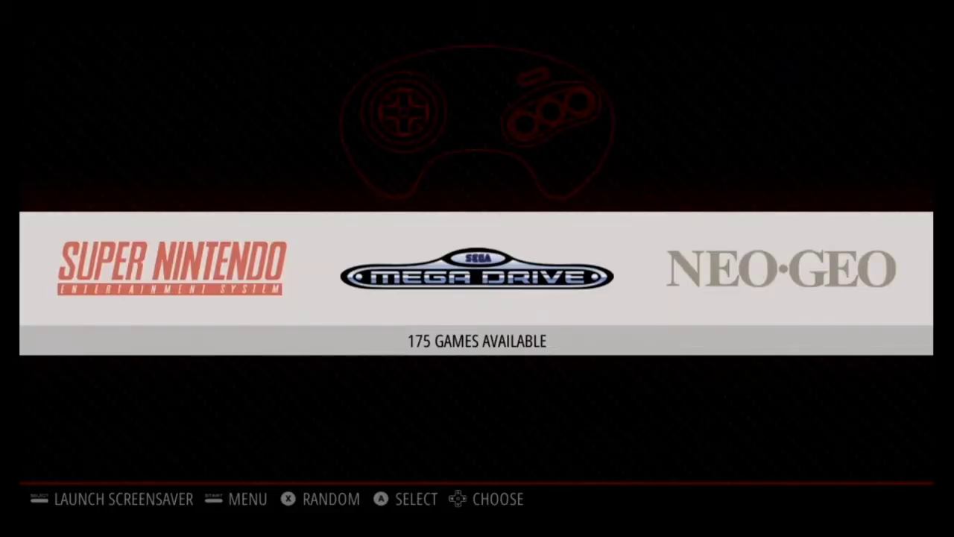
# - Scroll the system carousel past Mega Drive and Neo Geo to the Nintendo Entertainment System
pyautogui.press('Right')
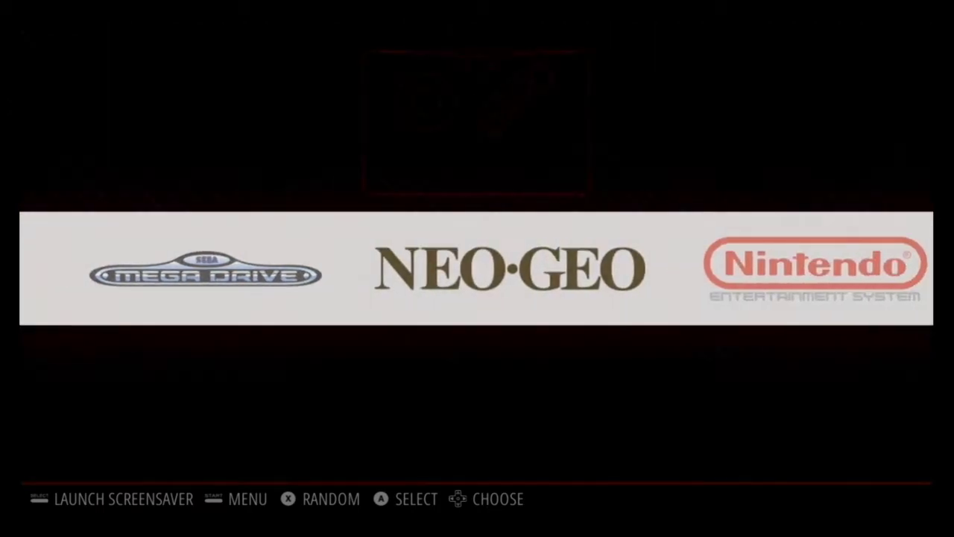
pyautogui.press('Left')
pyautogui.press('Left')
pyautogui.press('Right')
pyautogui.press('Right')
pyautogui.press('Right')
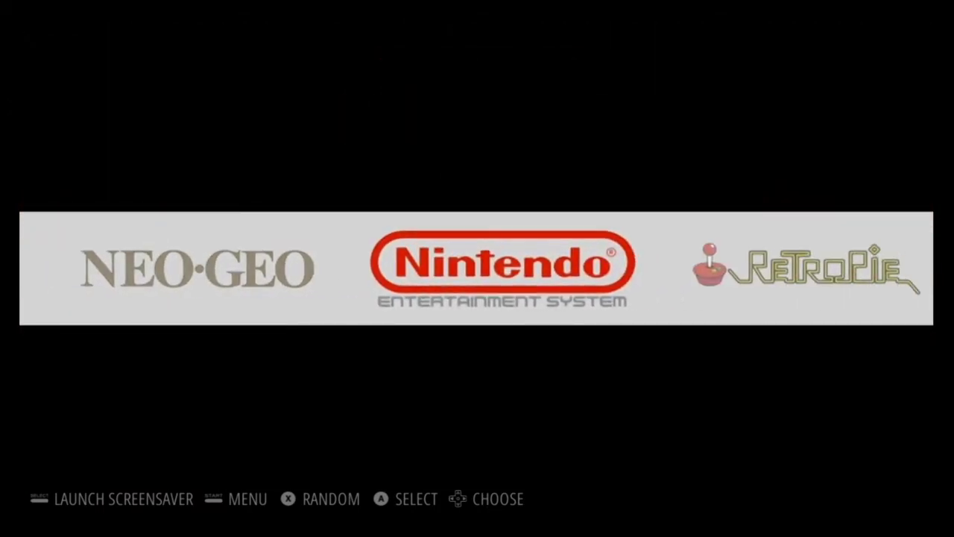
pyautogui.press('Left')
pyautogui.press('Left')
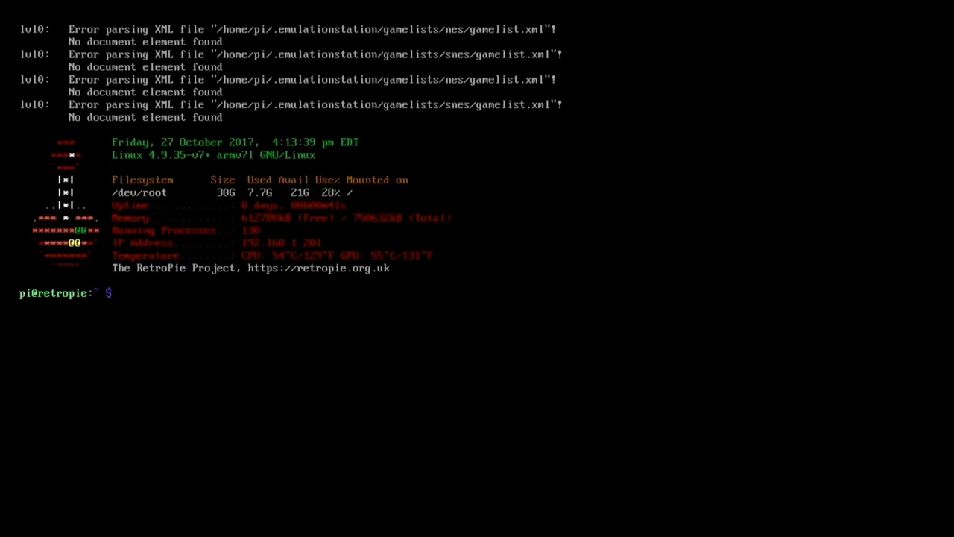
# - Open /opt/retropie/configs/all/platforms.cfg in nano as root and type megadrive_theme="genesis as its first line
pyautogui.write('sudo nano')
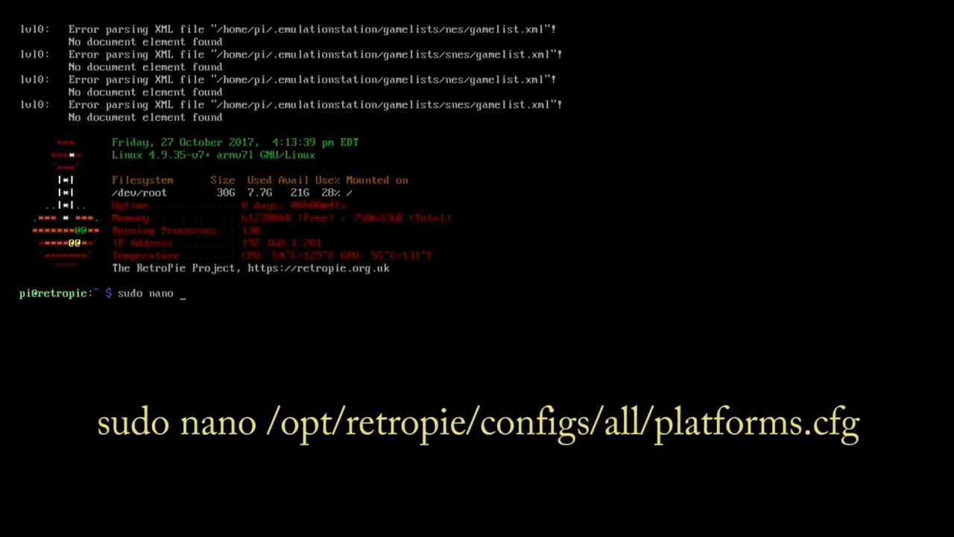
pyautogui.write(' /opt/retropie/confi')
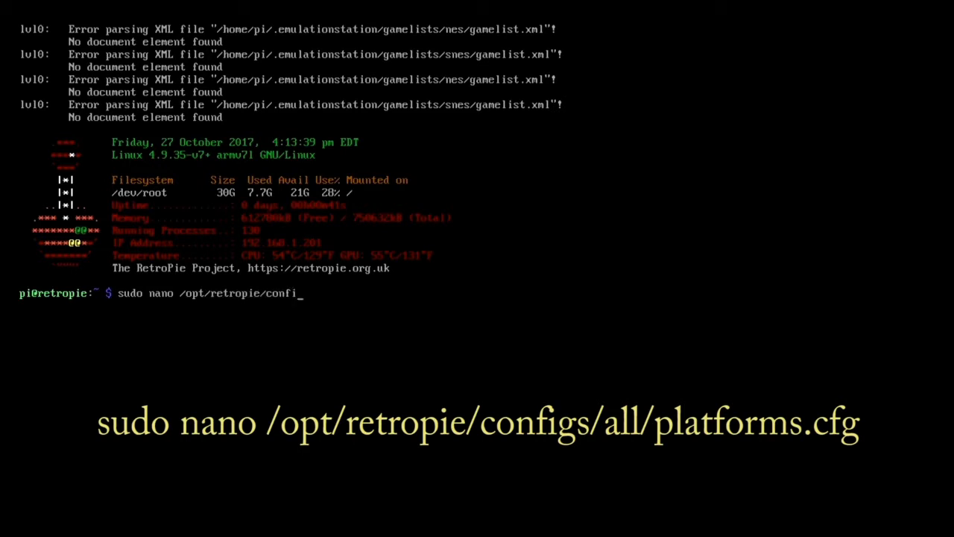
pyautogui.write('gs/all/platforms')
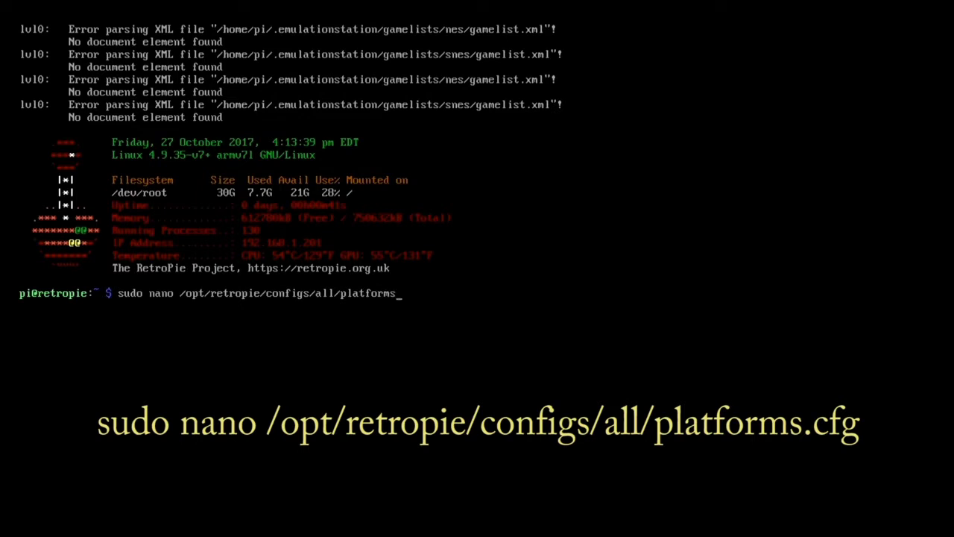
pyautogui.write('.cfg')
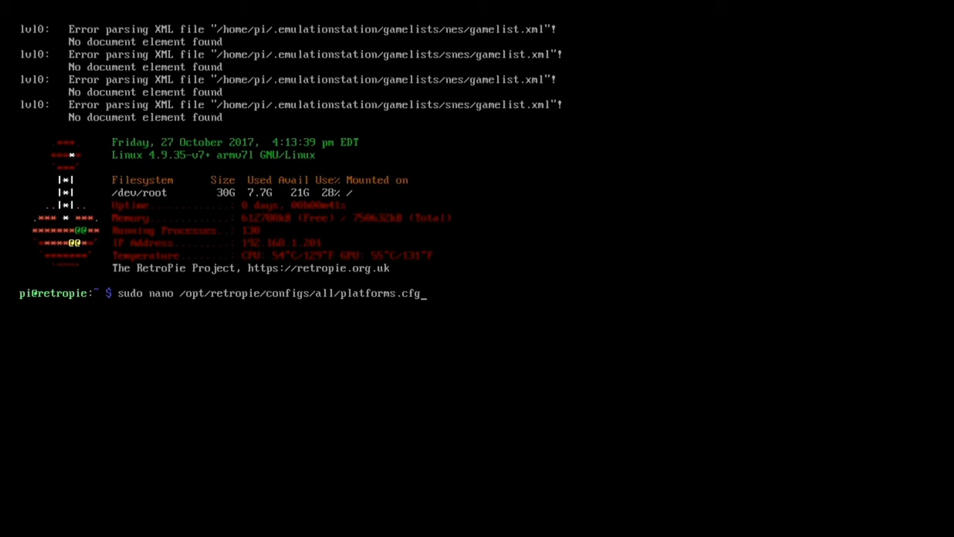
pyautogui.press('Return')
pyautogui.write('mega')
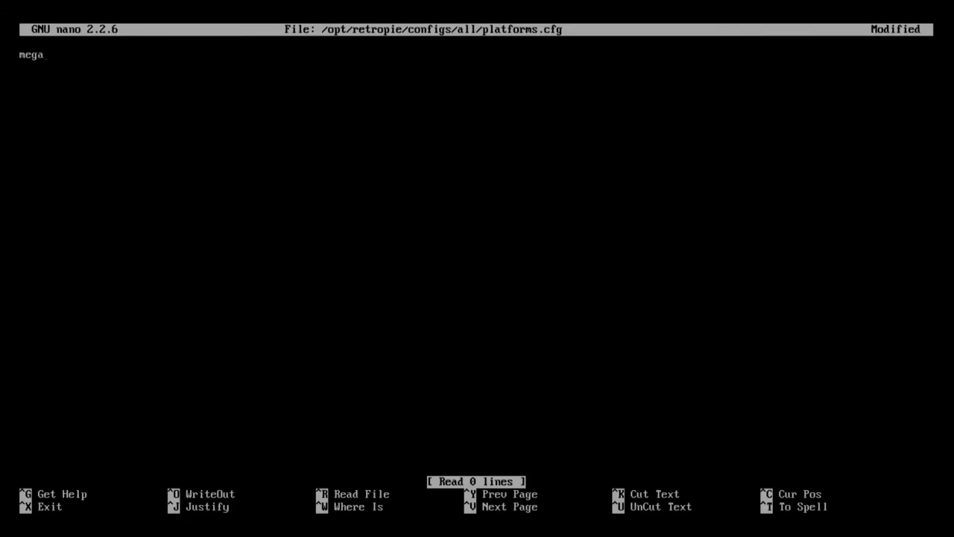
pyautogui.write('drive')
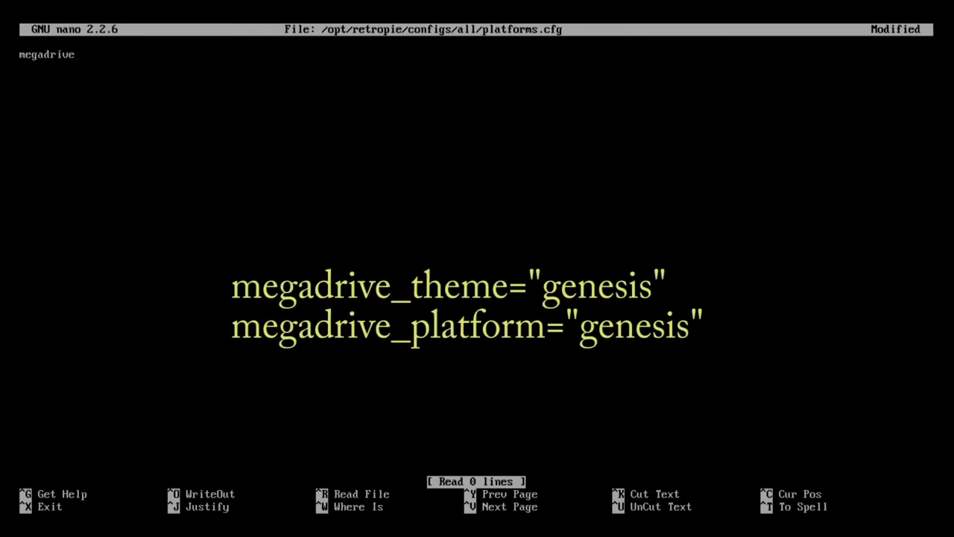
pyautogui.write('_theme="genesis')
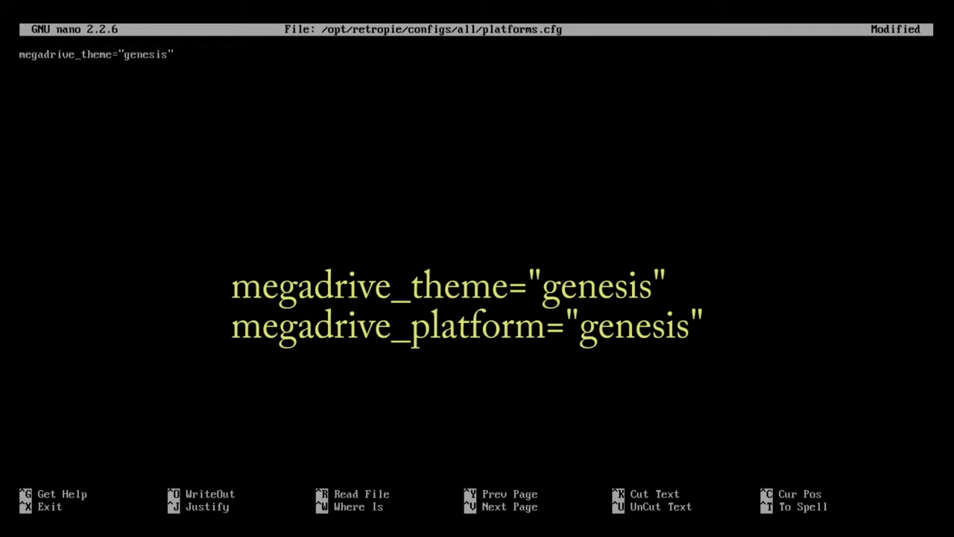
# - Add the second line megadrive_platform="genesis", correcting a typo, then begin exiting nano
pyautogui.write('megadrive_plaq')
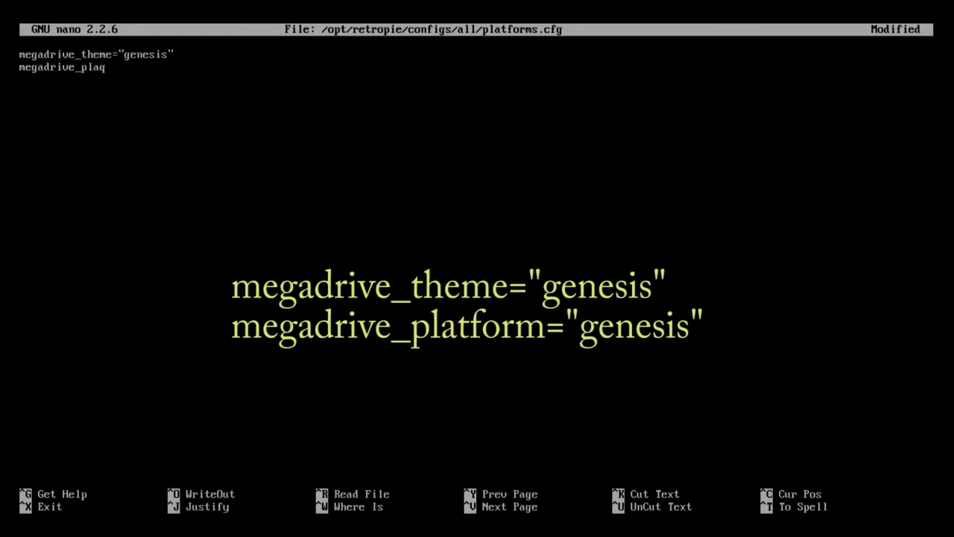
pyautogui.press('BackSpace')
pyautogui.write('tform="genesis')
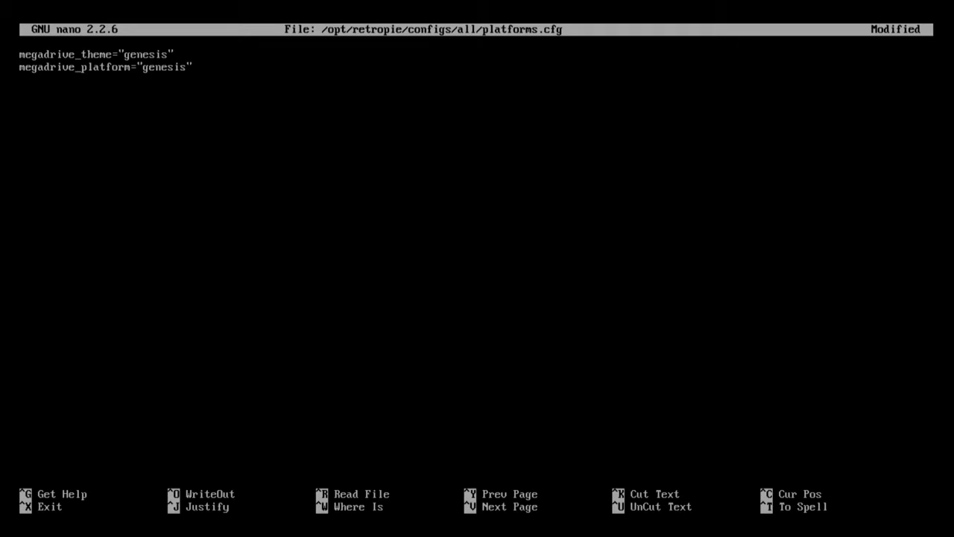
pyautogui.hotkey('ctrl', 'x')
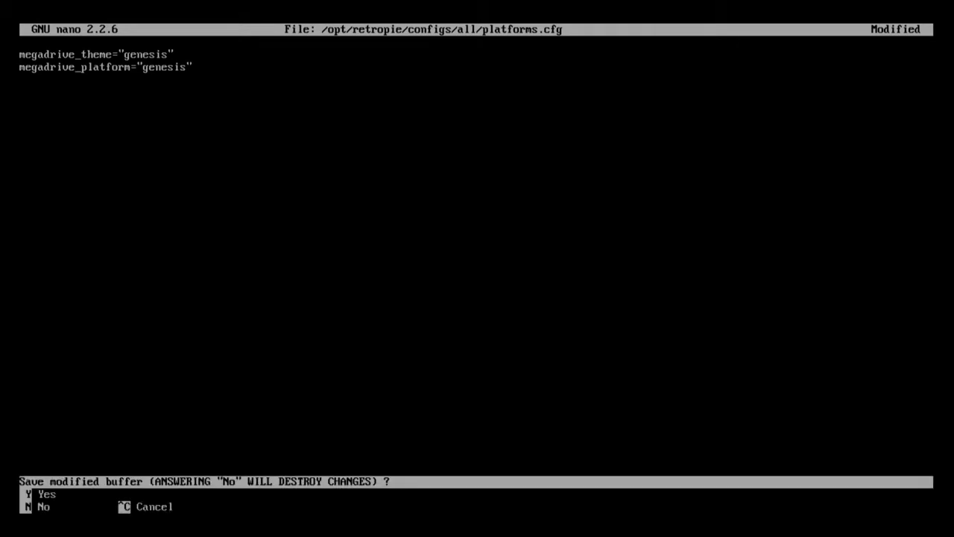
# - Save platforms.cfg with both genesis lines and relaunch EmulationStation from the shell
pyautogui.press('y')
pyautogui.press('Return')
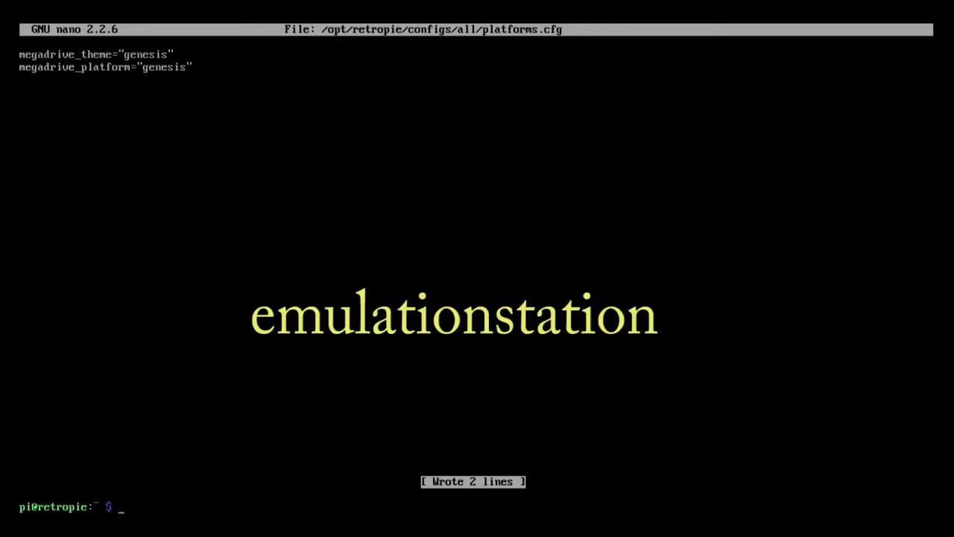
pyautogui.write('emulationstation')
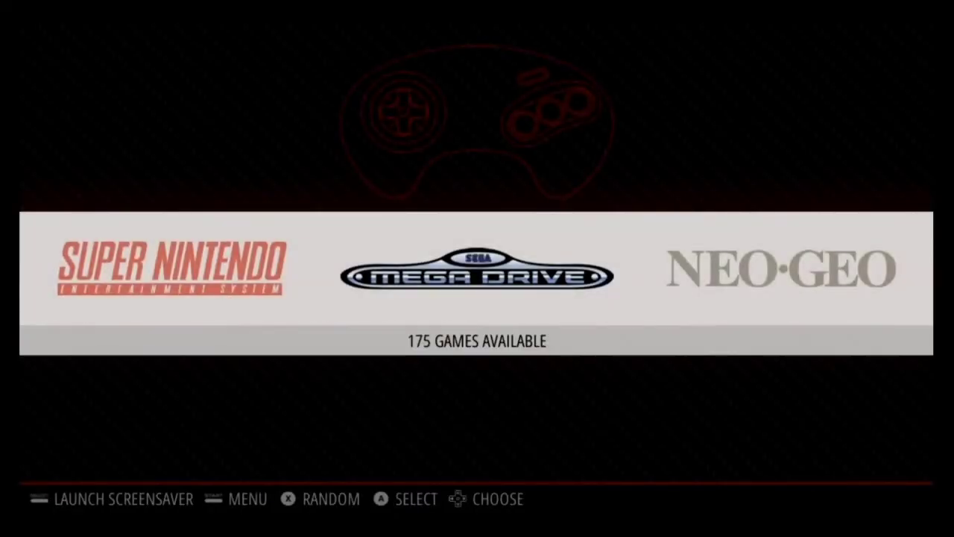
# - Launch RetroPie Setup from the RetroPie system's settings list
pyautogui.press('Right')
pyautogui.press('Right')
pyautogui.press('Right')
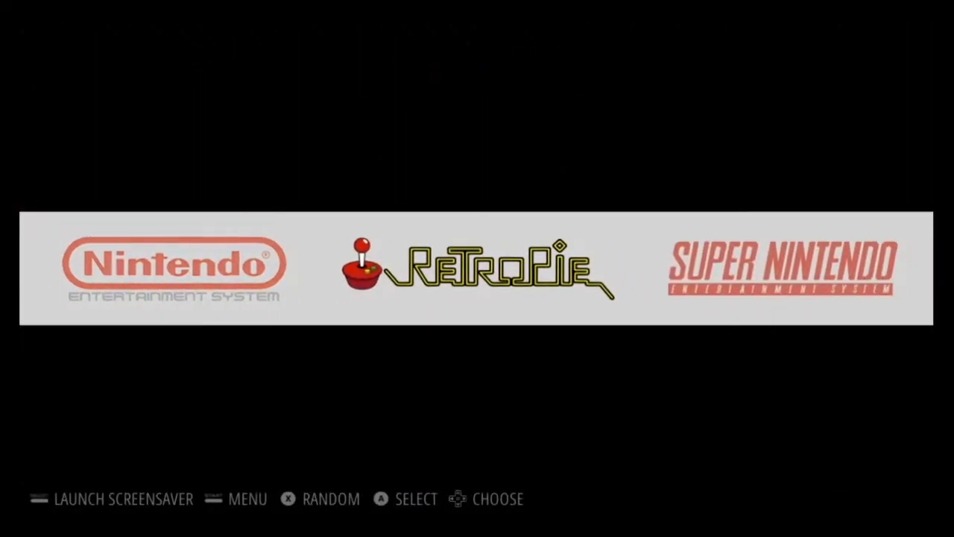
pyautogui.press('Return')
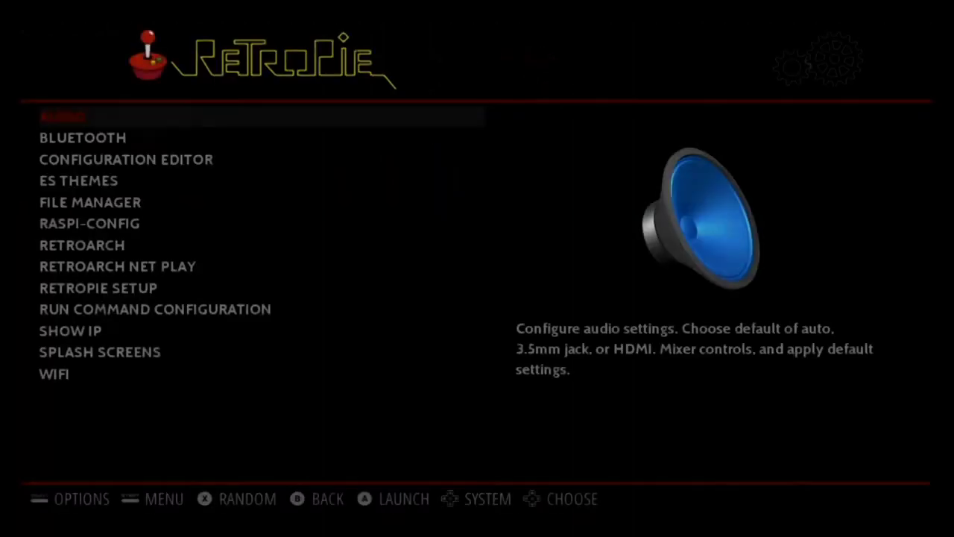
pyautogui.press('Down')
pyautogui.press('Down')
pyautogui.press('Down')
pyautogui.press('Down')
pyautogui.press('Down')
pyautogui.press('Down')
pyautogui.press('Down')
pyautogui.press('Down')
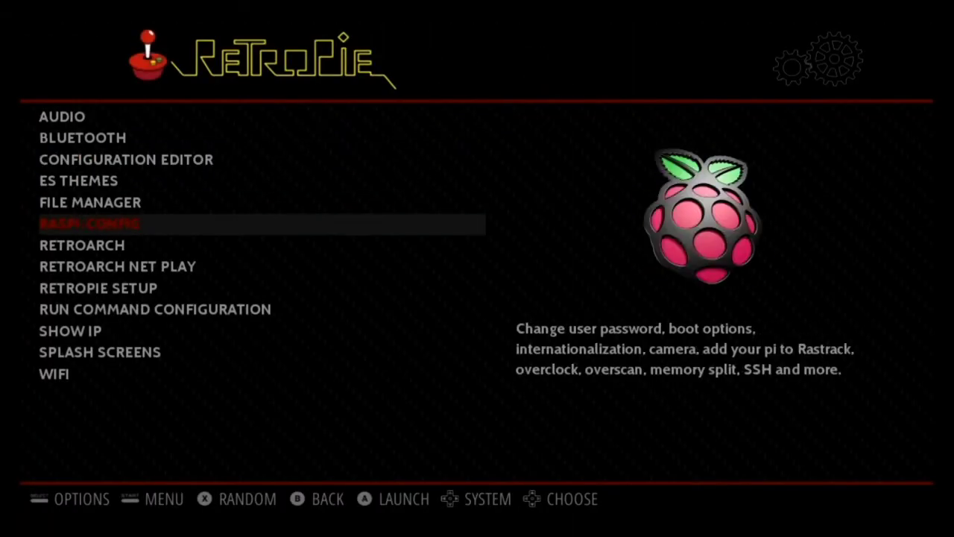
pyautogui.press('Return')
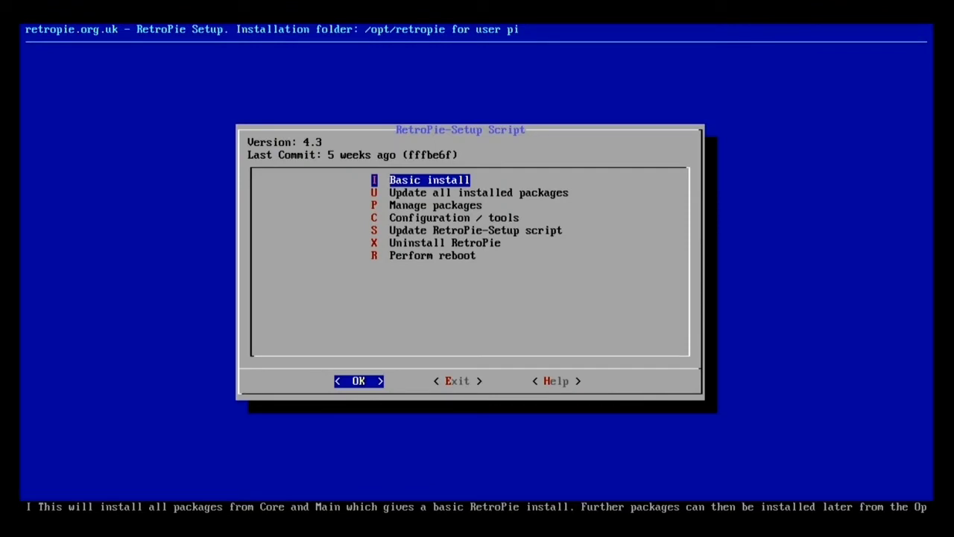
# - Update the setup script to 4.3.3 and all installed packages, then exit RetroPie-Setup
pyautogui.press('Down')
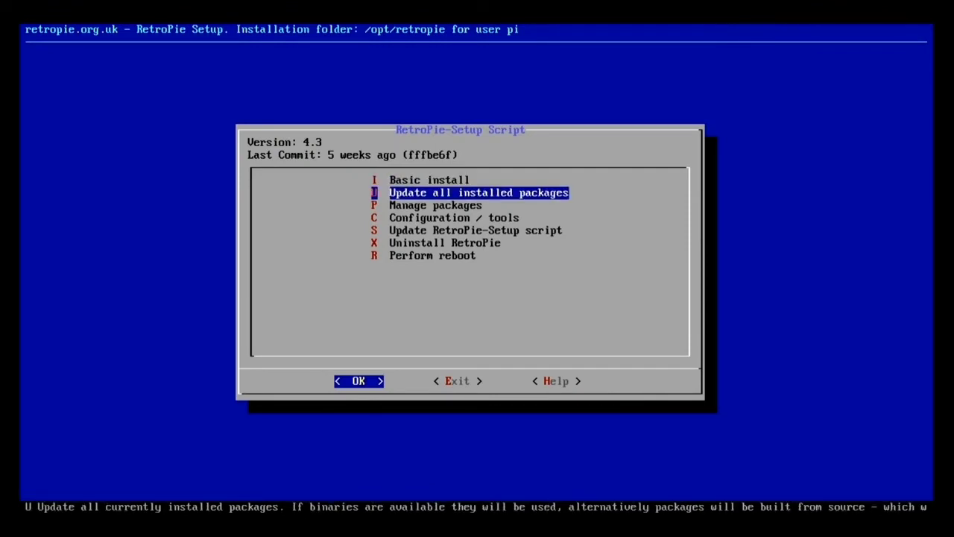
pyautogui.press('Return')
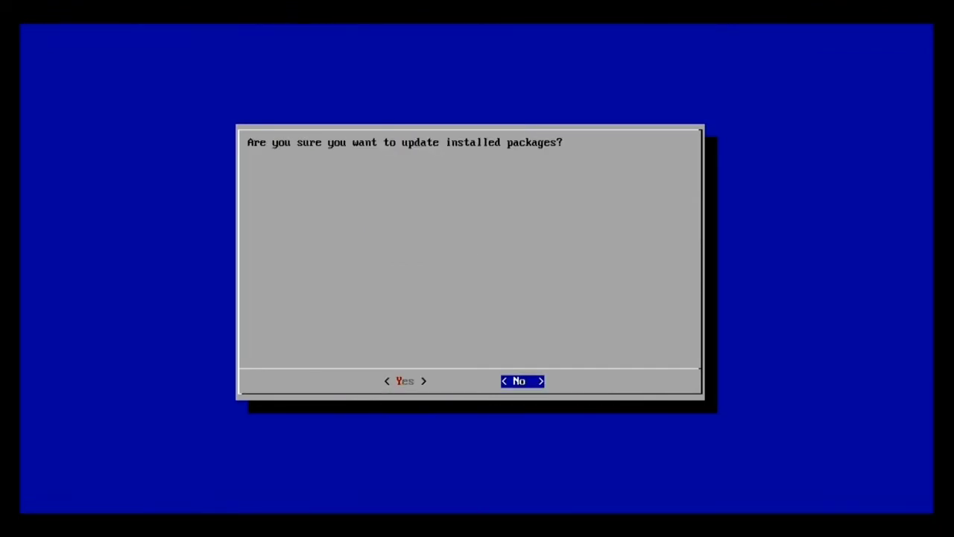
pyautogui.press('Left')
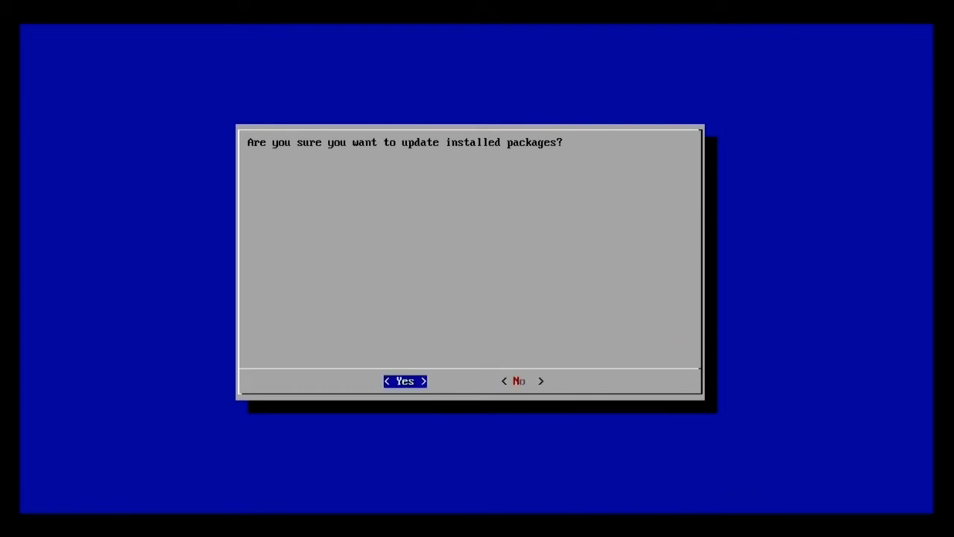
pyautogui.press('Return')
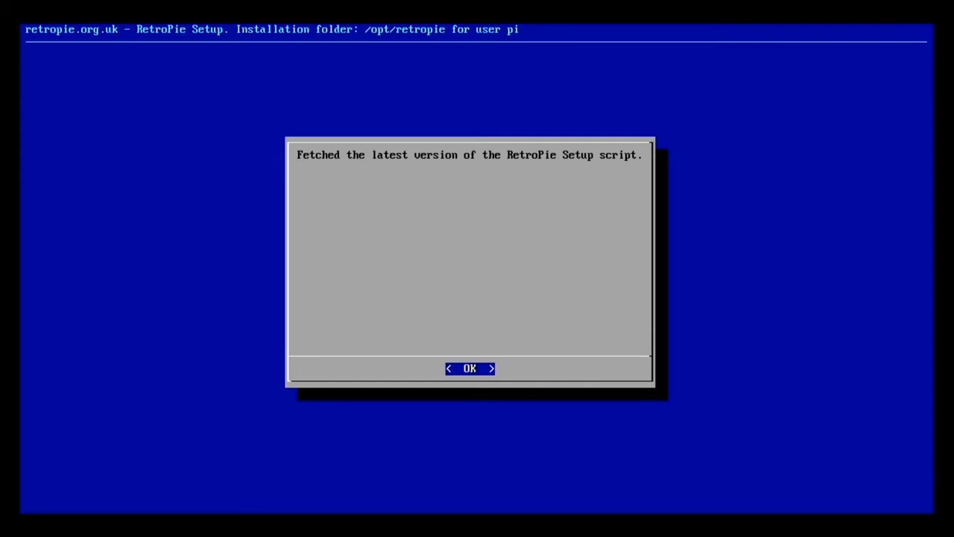
pyautogui.press('Return')
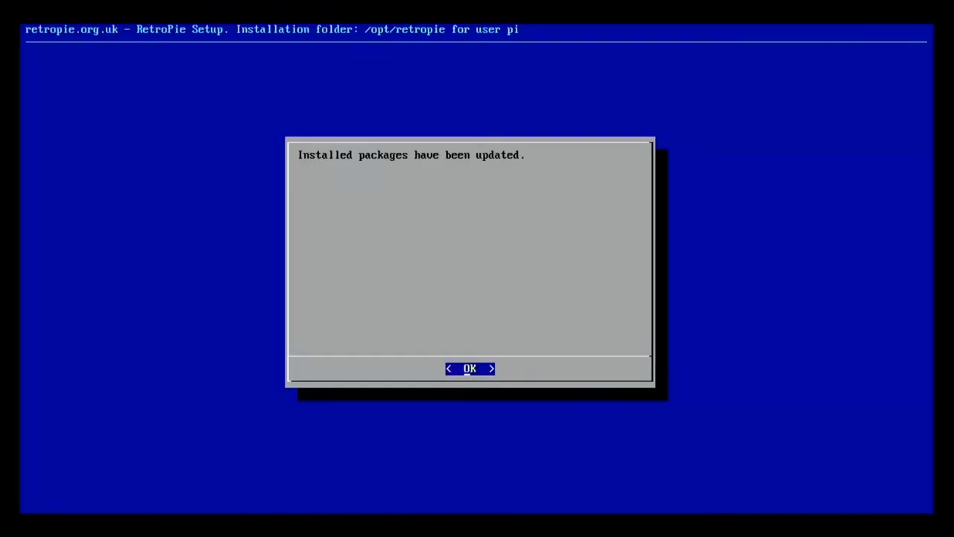
pyautogui.press('Return')
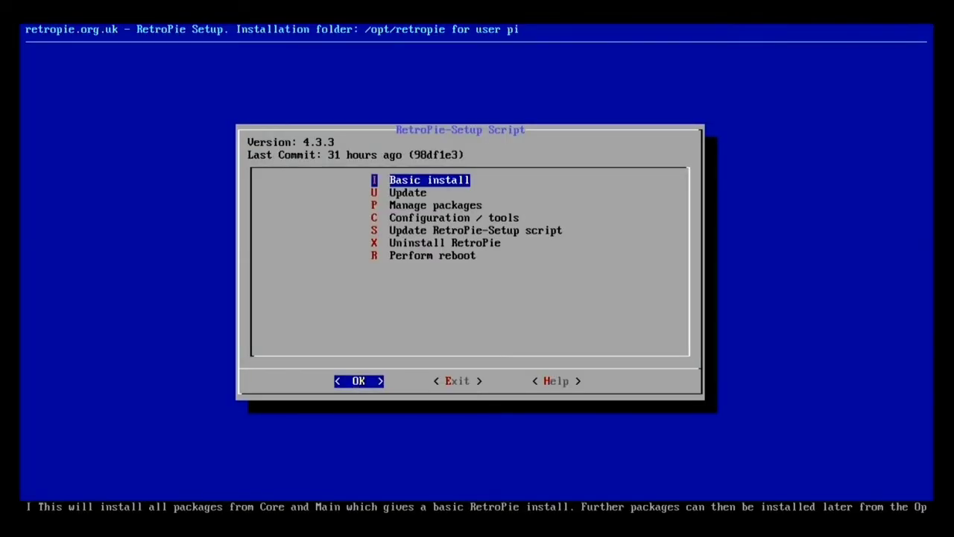
pyautogui.press('Tab')
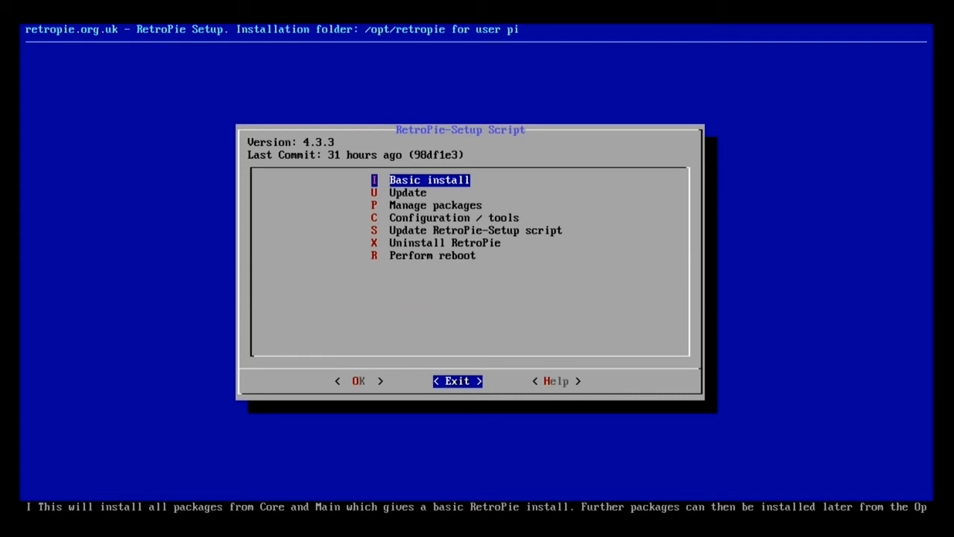
pyautogui.press('Return')
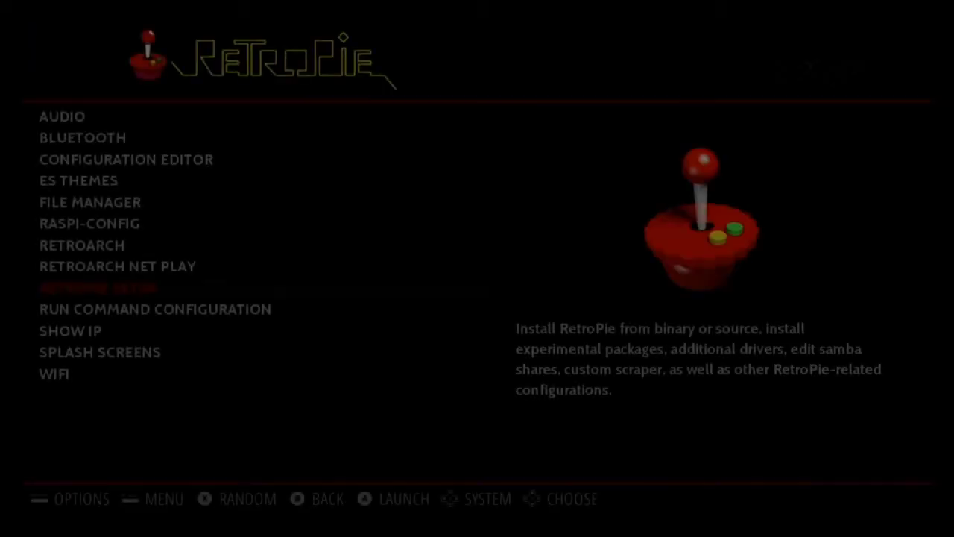
# - Quit EmulationStation, reboot with sudo reboot, then open the Sega Genesis game list to Golden Axe
pyautogui.press('Escape')
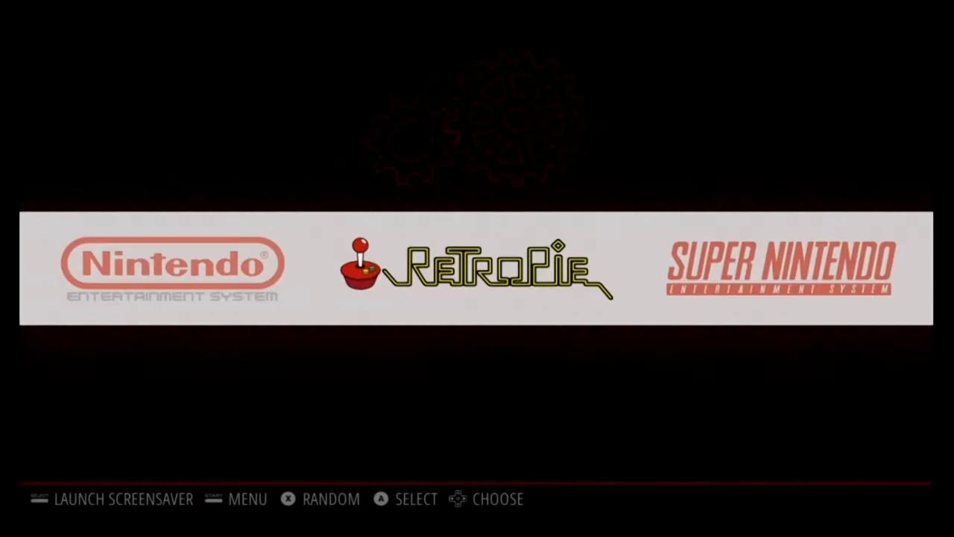
pyautogui.press('Right')
pyautogui.press('Right')
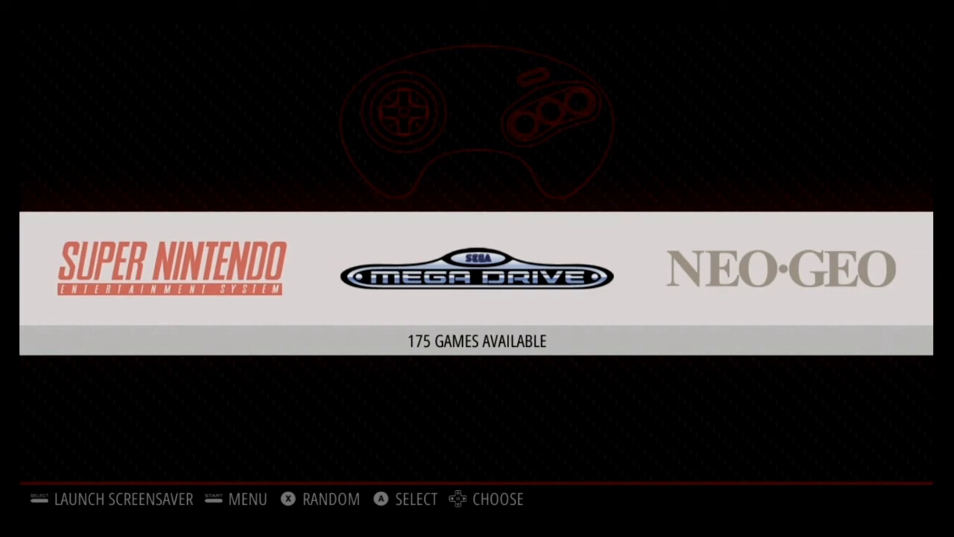
pyautogui.press('F4')
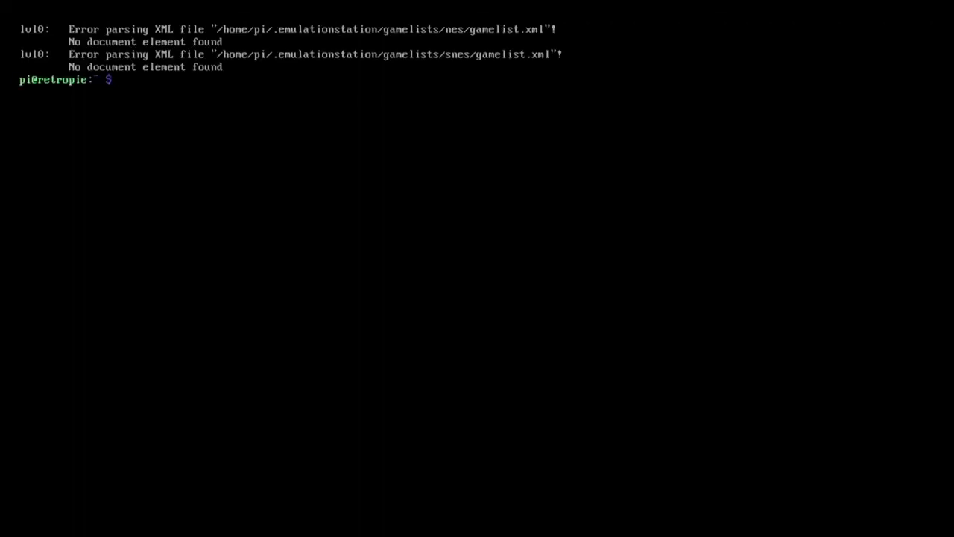
pyautogui.write('sudo reboot')
pyautogui.press('Return')
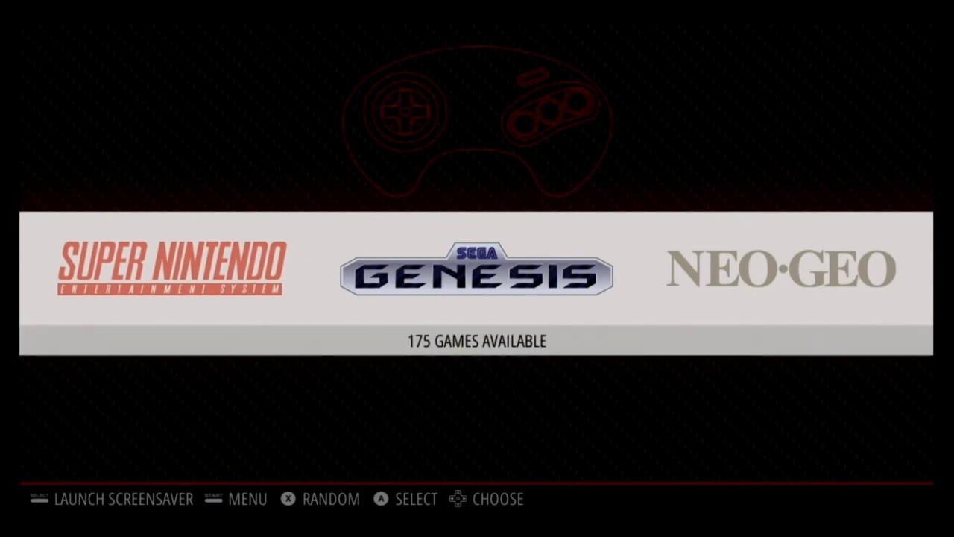
pyautogui.press('Return')
pyautogui.press('Down')
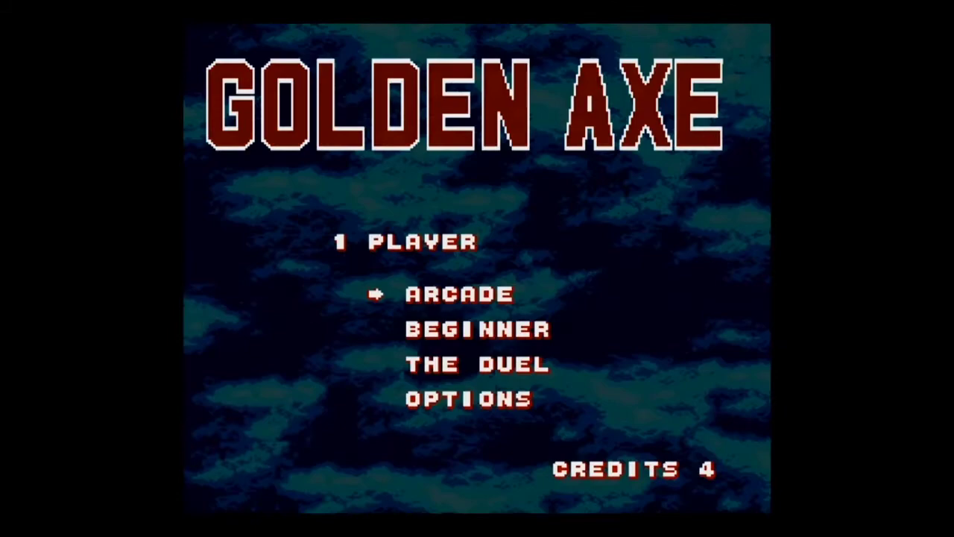
# - Start an arcade game of Golden Axe and fight the first crouching enemy in Stage 1
pyautogui.press('Return')
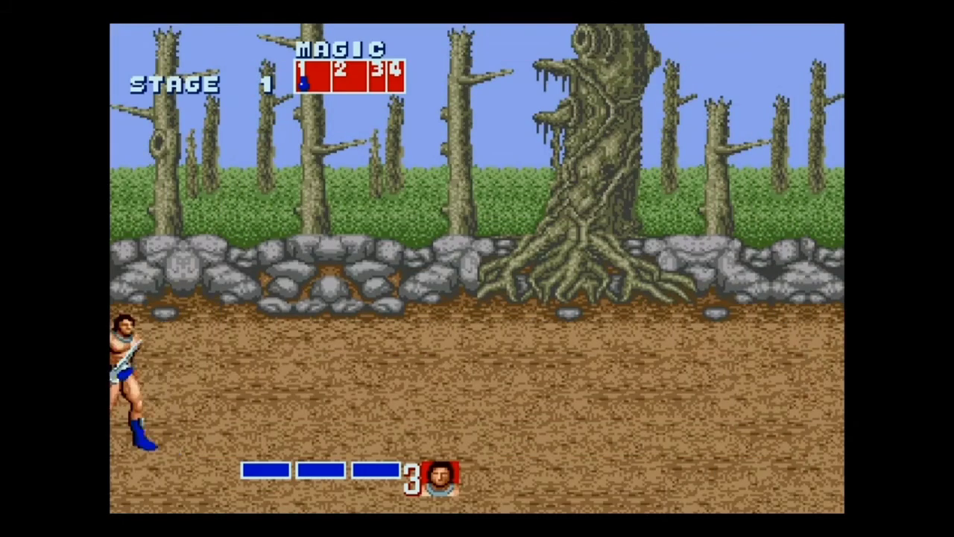
pyautogui.press('Right')
pyautogui.press('Right')
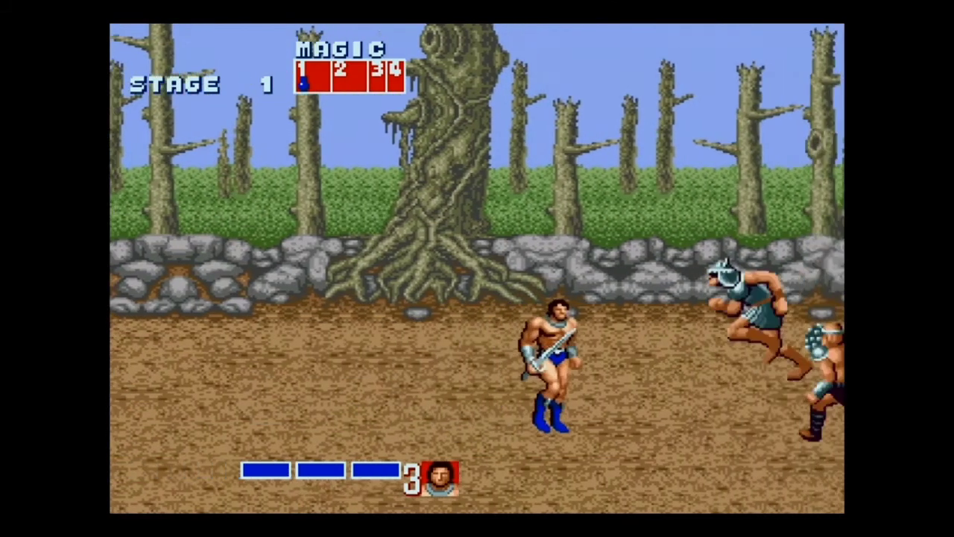
pyautogui.press('Right')
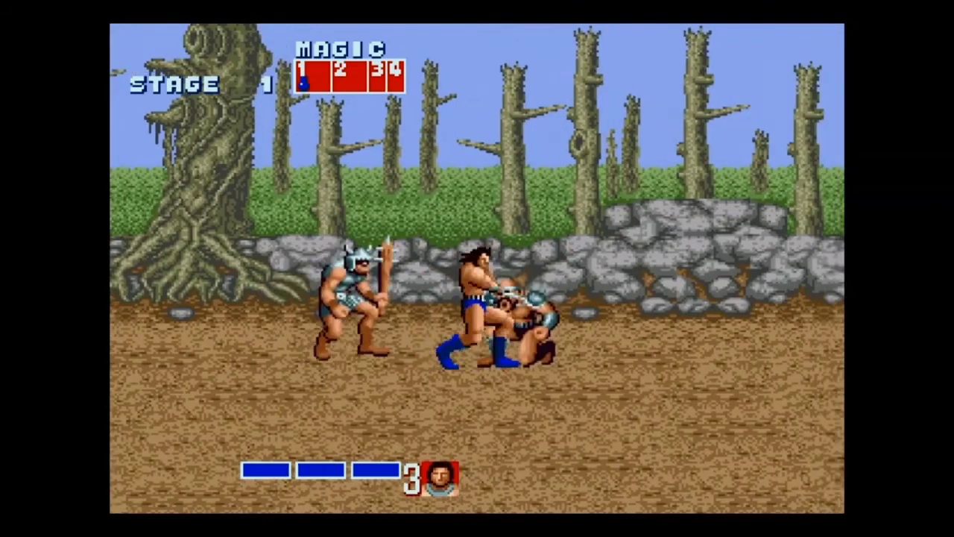
pyautogui.press('z')
pyautogui.press('Left')
pyautogui.press('x')
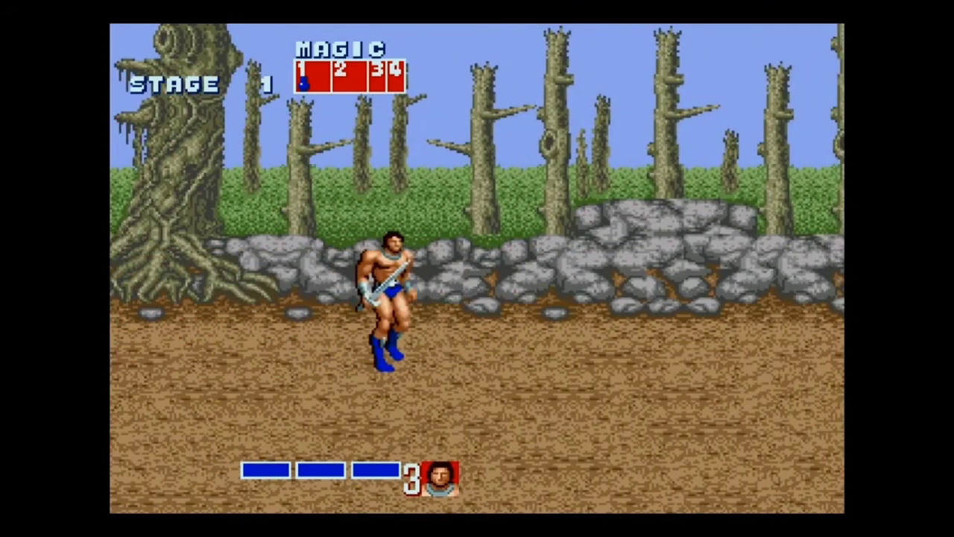
pyautogui.press('Right')
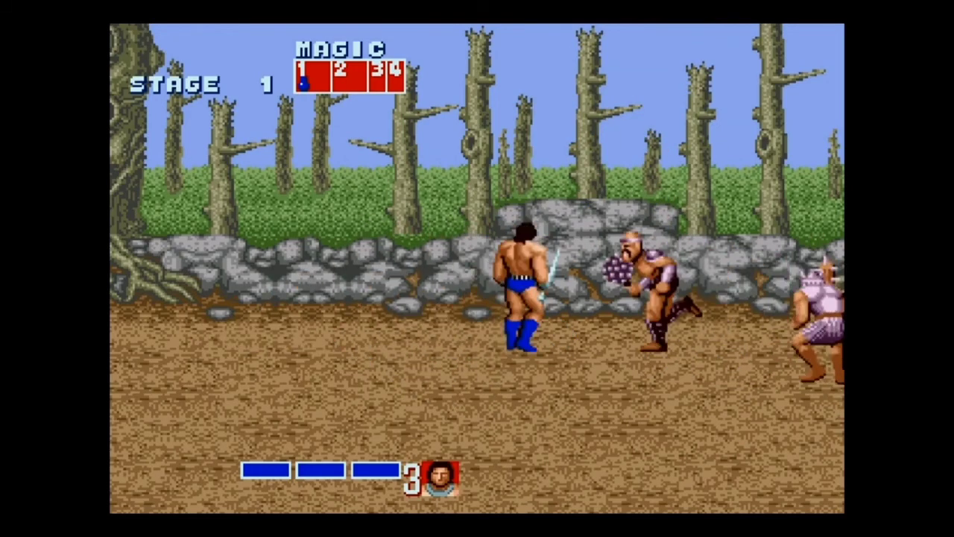
# - Throw two enemies, cast magic to wipe them out, and walk onward right
pyautogui.press('s')
pyautogui.press('Left')
pyautogui.press('s')
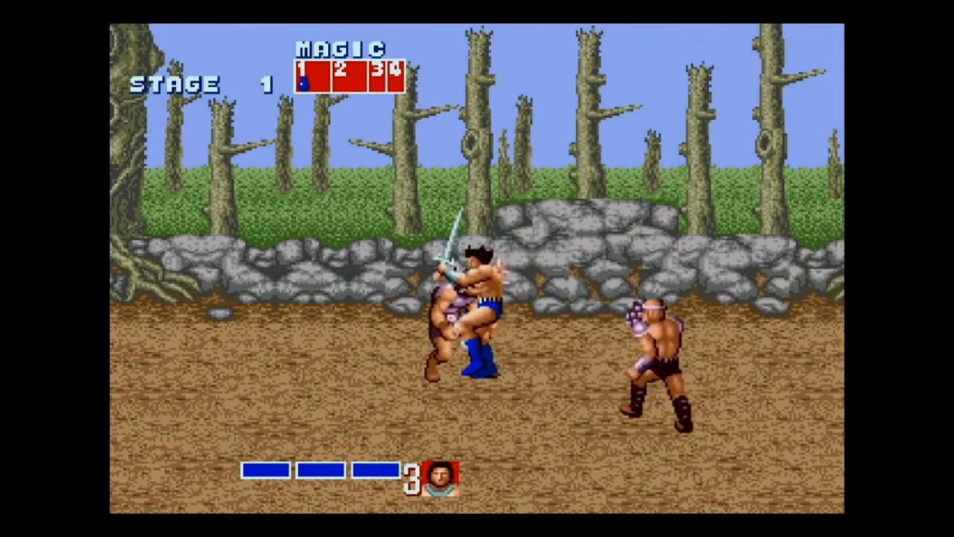
pyautogui.press('s')
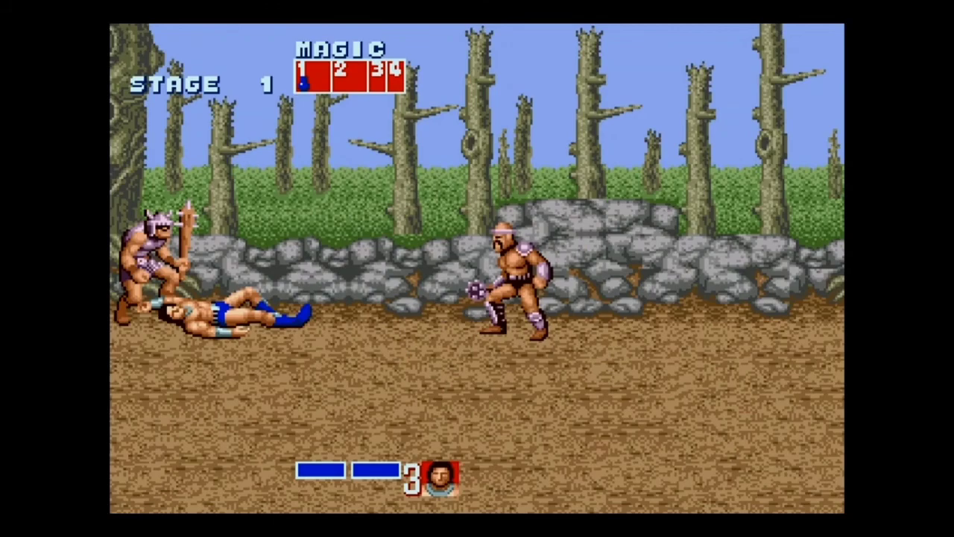
pyautogui.press('a')
pyautogui.press('Right')
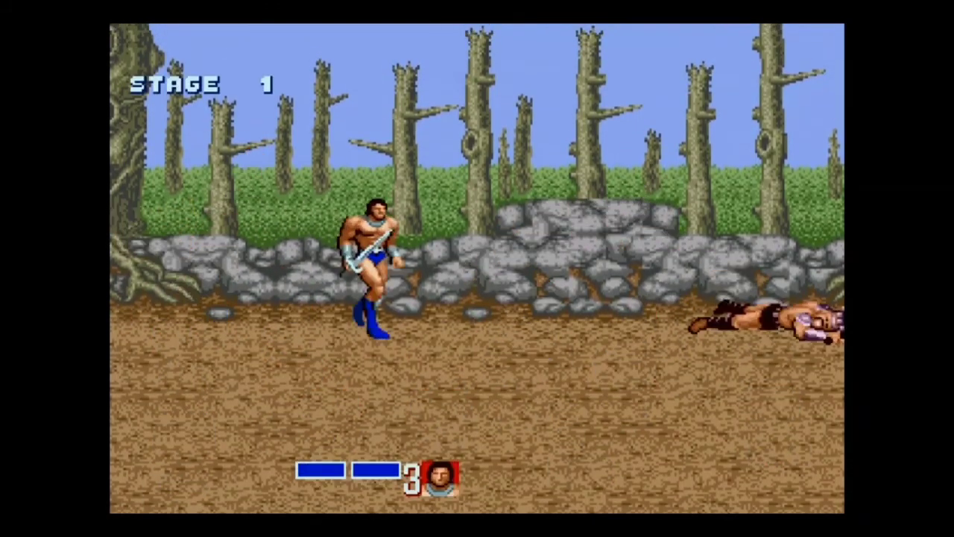